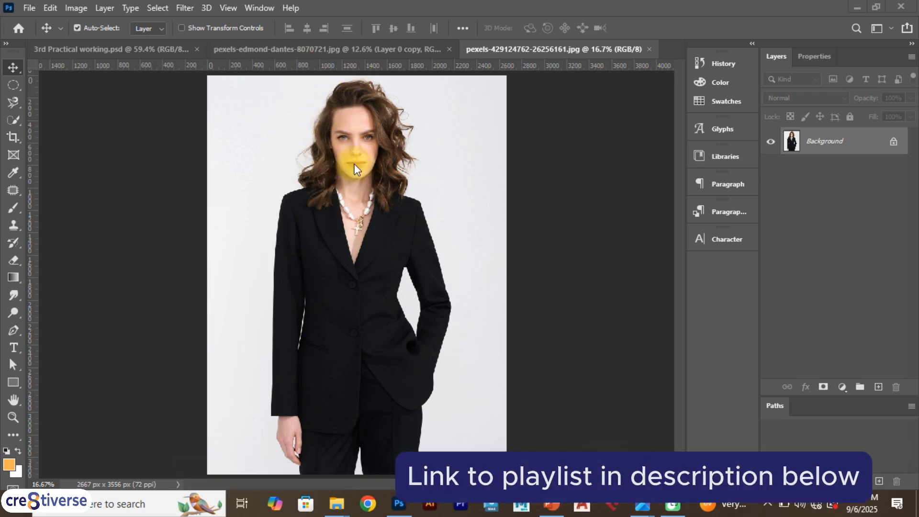
# Activate the Quick Selection tool and unlock the Background layer of the portrait
pyautogui.rightClick(14, 102)
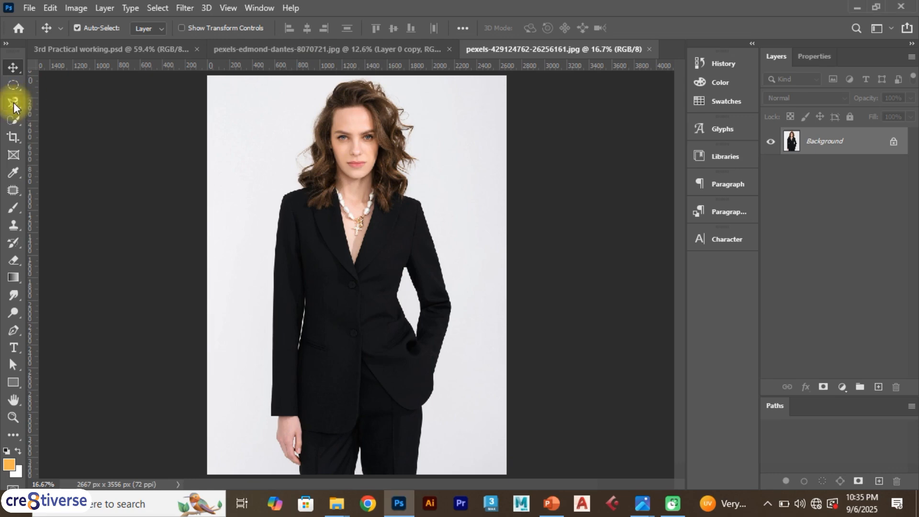
pyautogui.rightClick(13, 102)
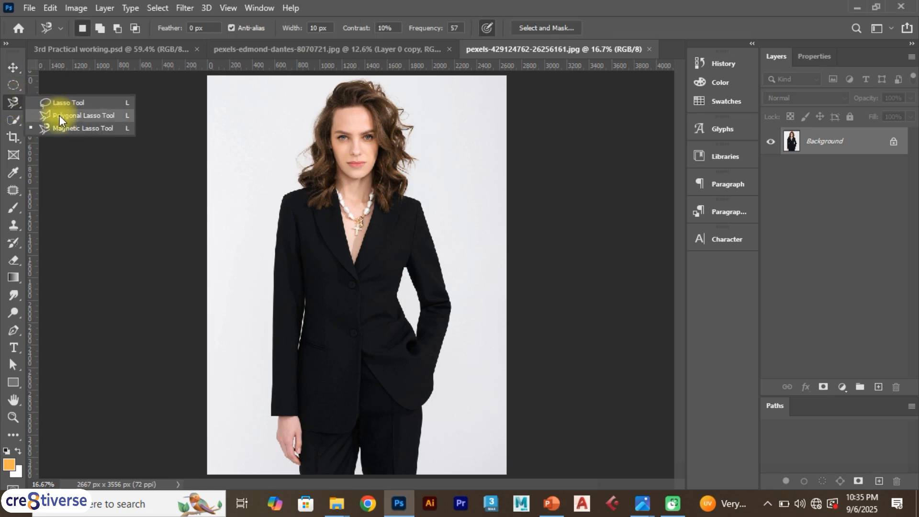
pyautogui.rightClick(14, 119)
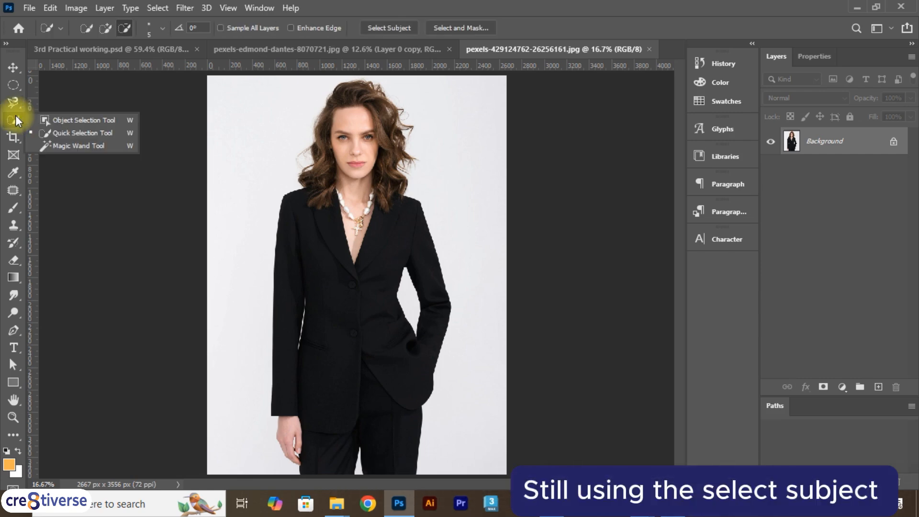
pyautogui.click(60, 133)
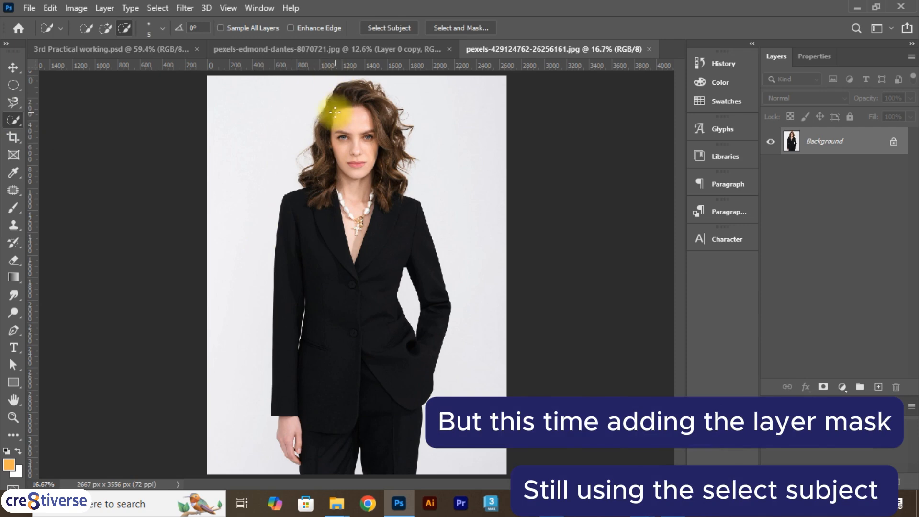
pyautogui.click(895, 144)
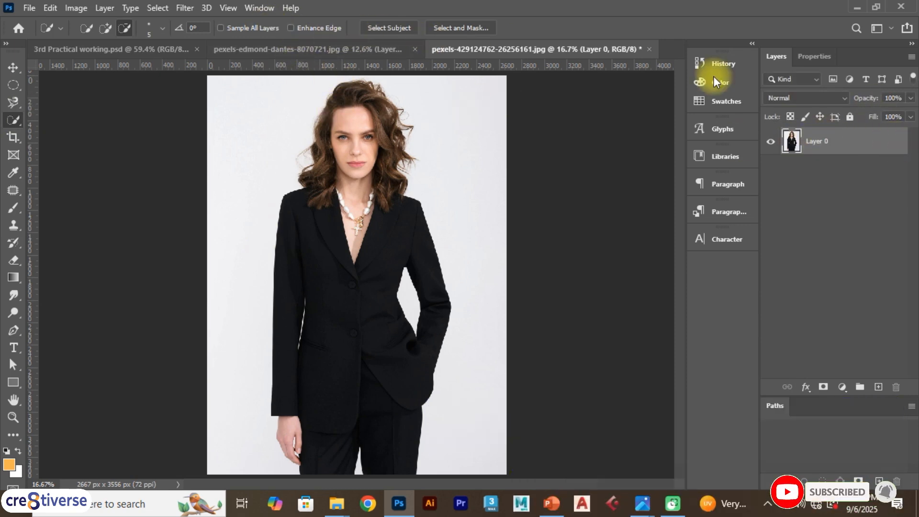
# Copy the automatically selected subject onto a new layer and hide the original Layer 0
pyautogui.click(391, 28)
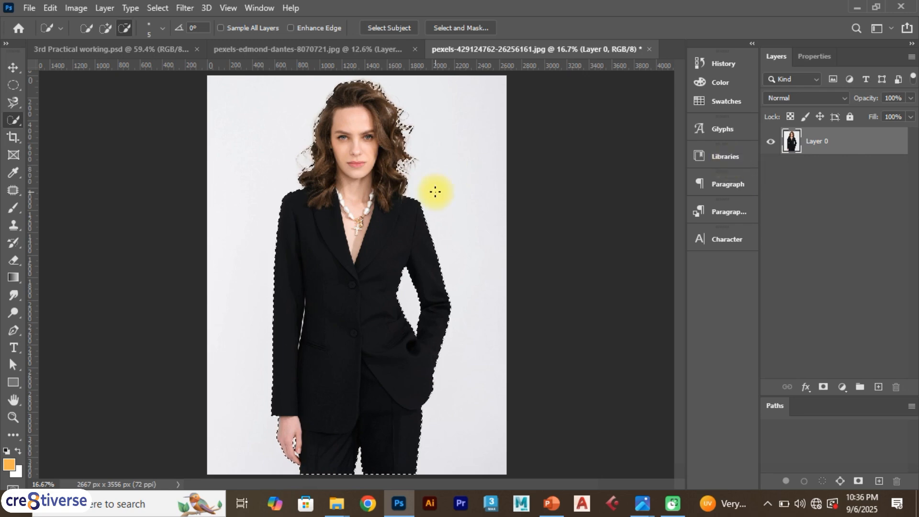
pyautogui.hotkey('ctrl', 'j')
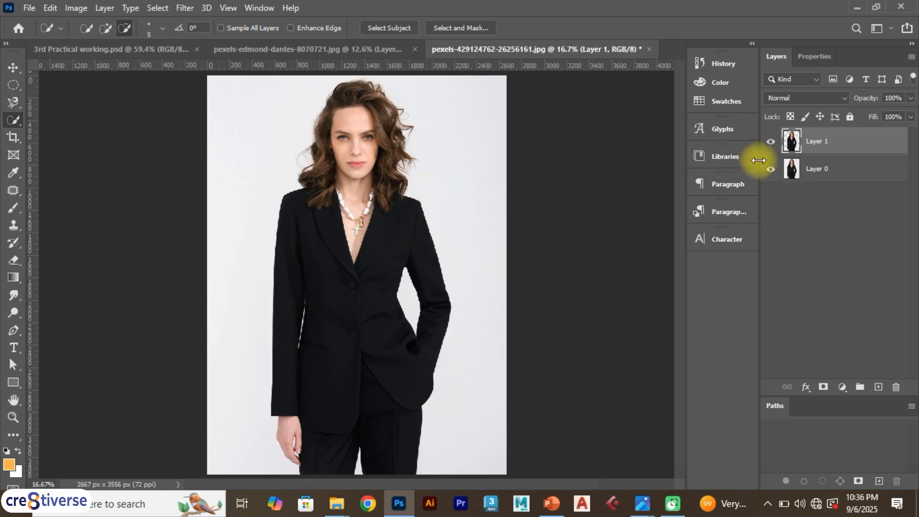
pyautogui.click(772, 168)
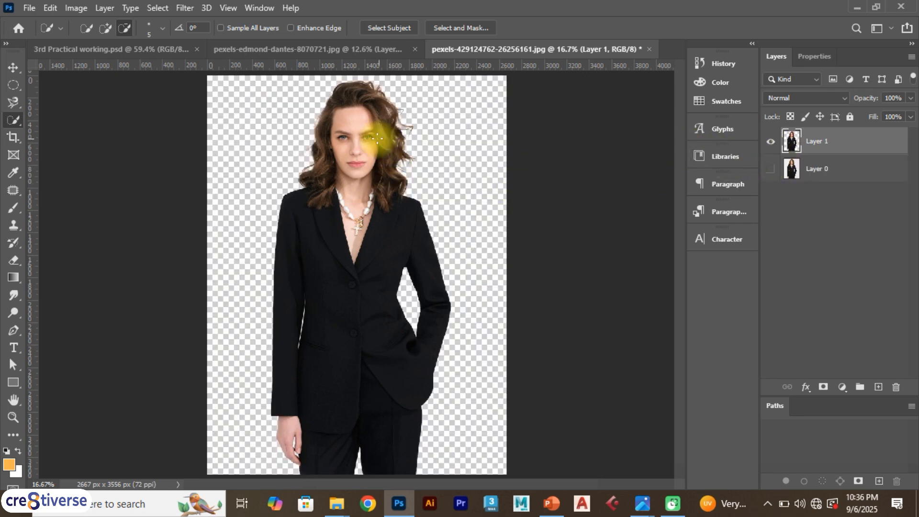
# Try moving the cut-out with the Move tool, and undo back to Layer 0 being visible
pyautogui.click(13, 67)
pyautogui.moveTo(264, 171); pyautogui.dragTo(362, 192)
pyautogui.hotkey('ctrl', 'z')
pyautogui.hotkey('ctrl', 'z')
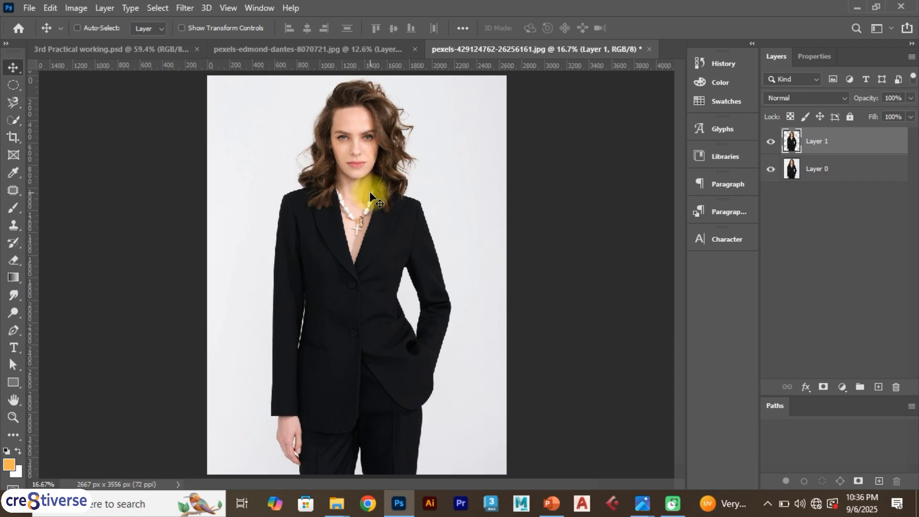
# Compare the copied and original layers by toggling their visibility, and delete the cut-out copy, Layer 1
pyautogui.click(770, 168)
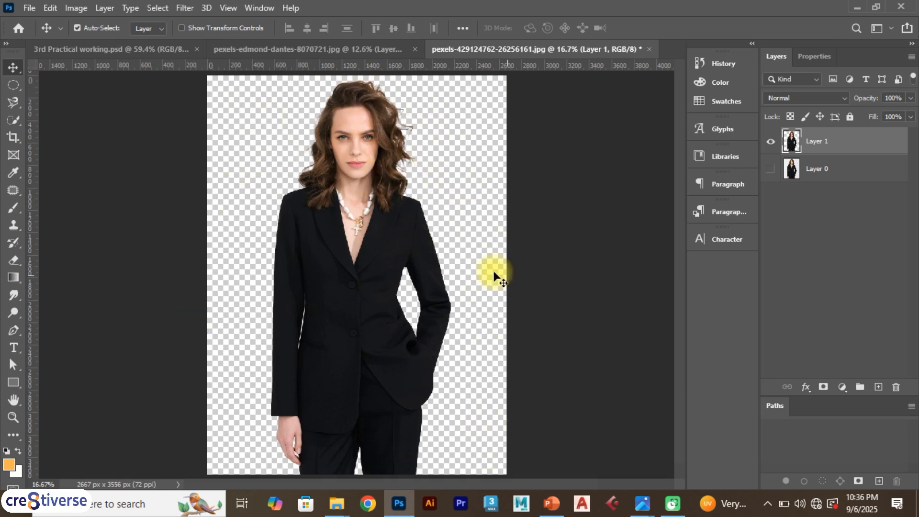
pyautogui.click(771, 142)
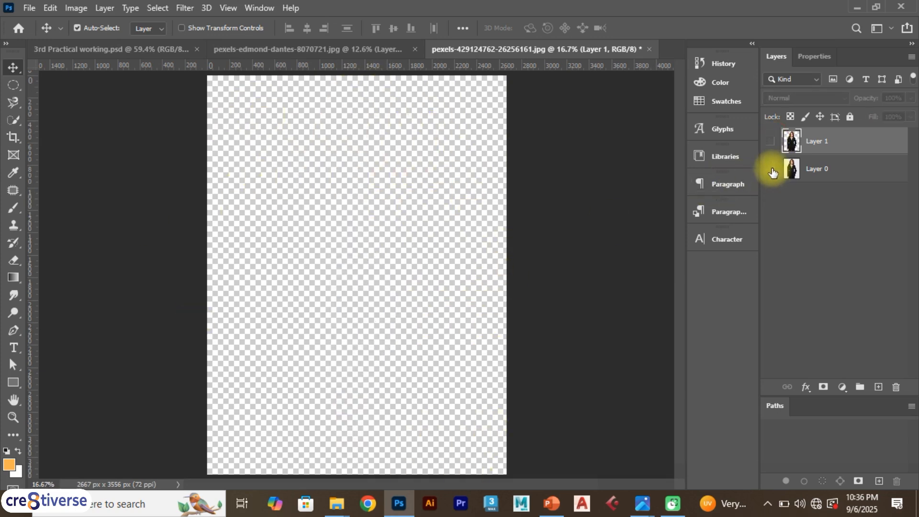
pyautogui.click(771, 169)
pyautogui.moveTo(830, 142); pyautogui.dragTo(896, 387)
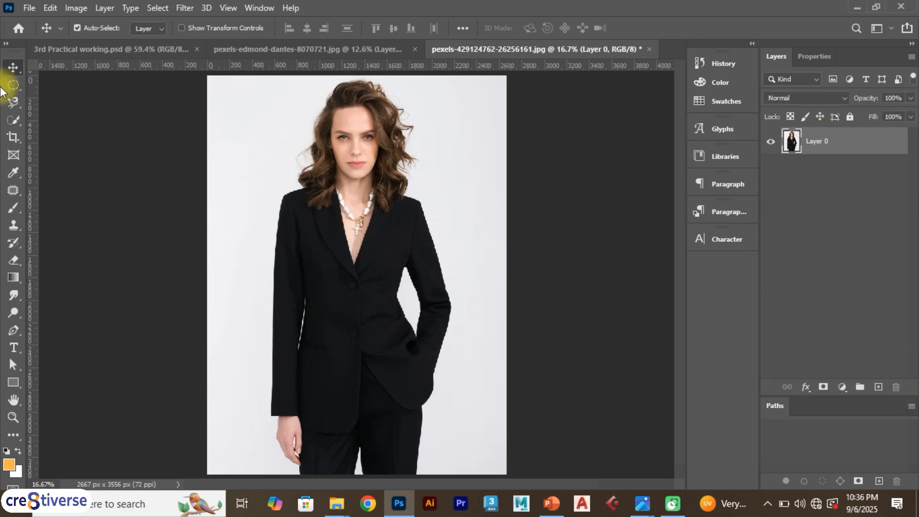
# Select the woman with Select Subject and add a layer mask to Layer 0 from that selection
pyautogui.click(16, 103)
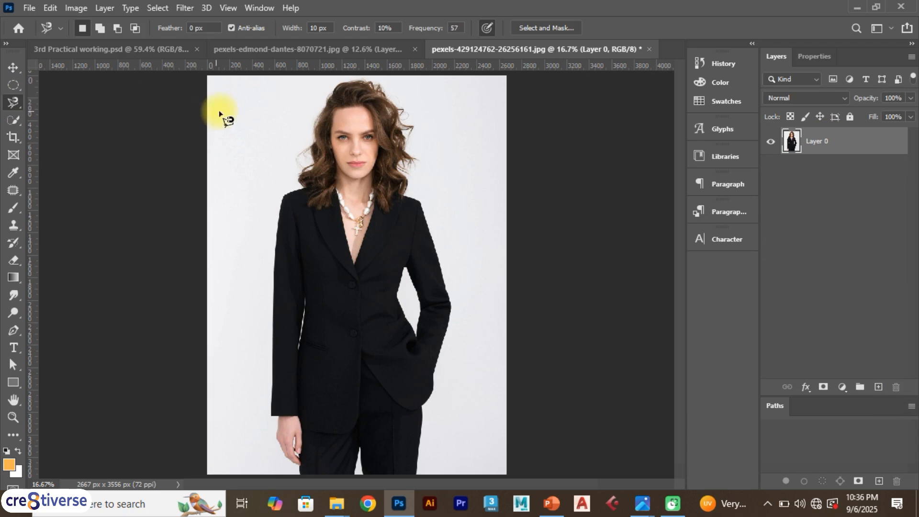
pyautogui.click(14, 119)
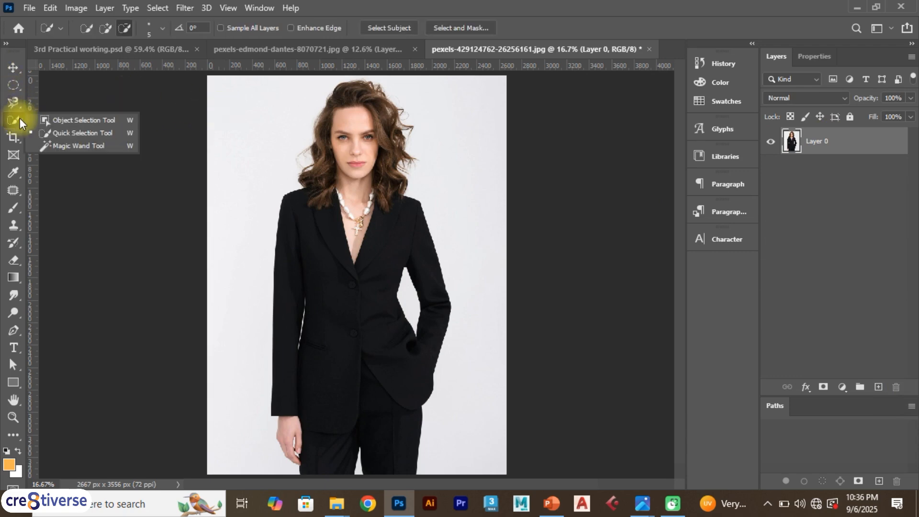
pyautogui.click(64, 132)
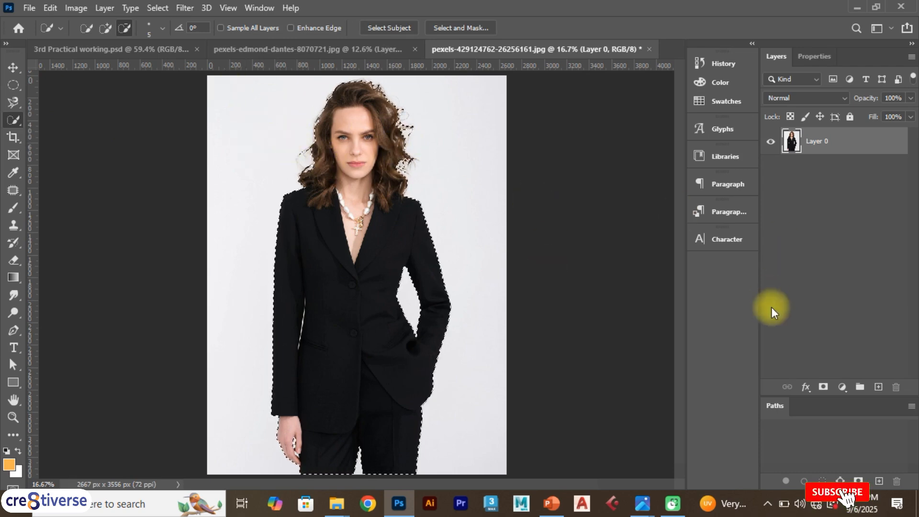
pyautogui.click(824, 389)
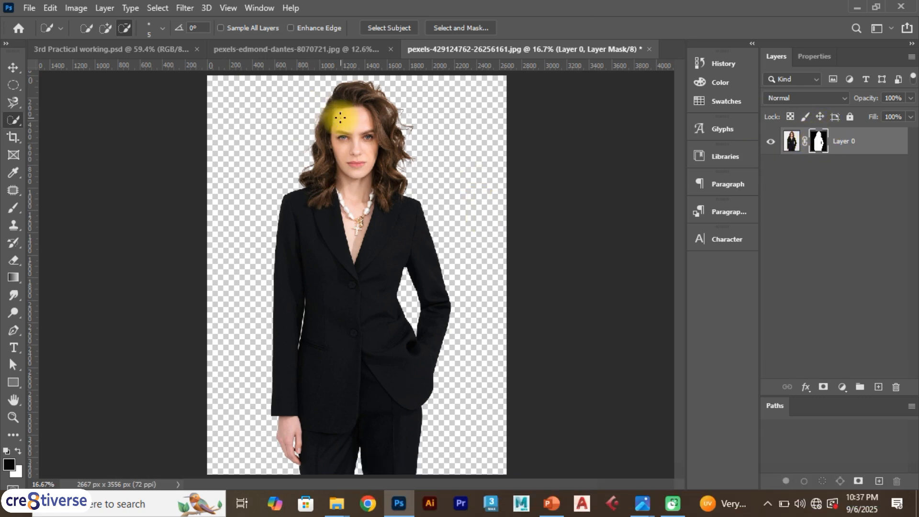
# Activate the Brush tool for the layer mask and open the brush size and hardness settings
pyautogui.click(13, 69)
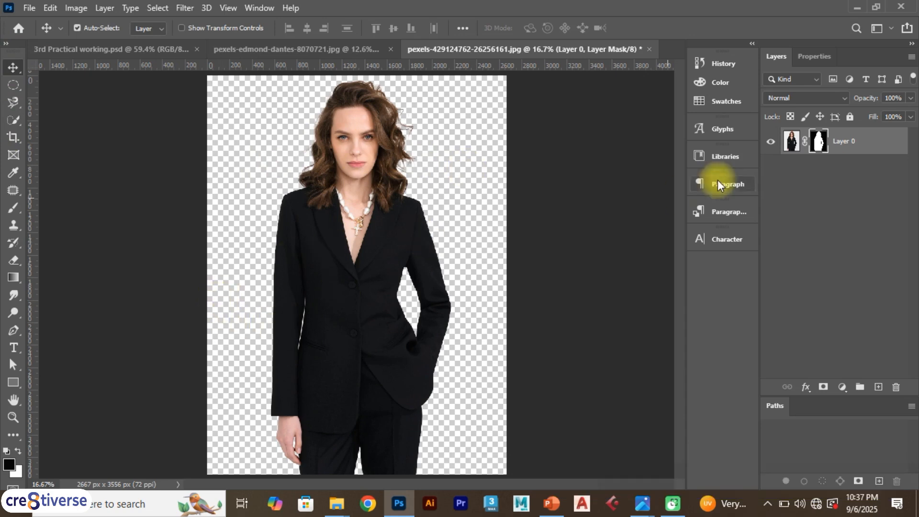
pyautogui.press('b')
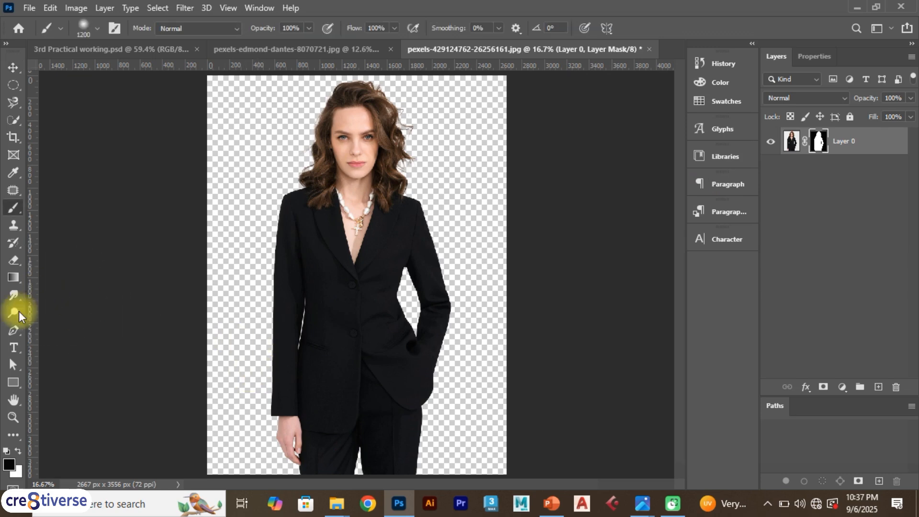
pyautogui.rightClick(13, 208)
pyautogui.click(59, 208)
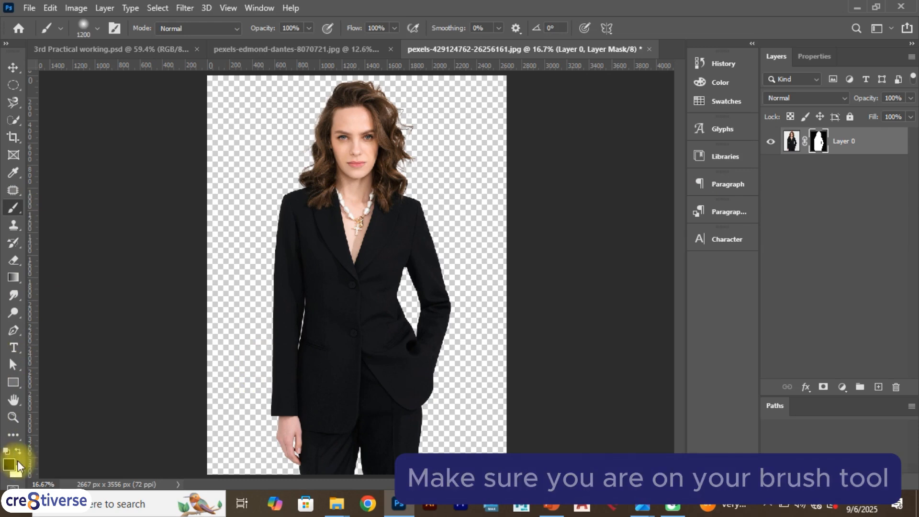
pyautogui.click(96, 28)
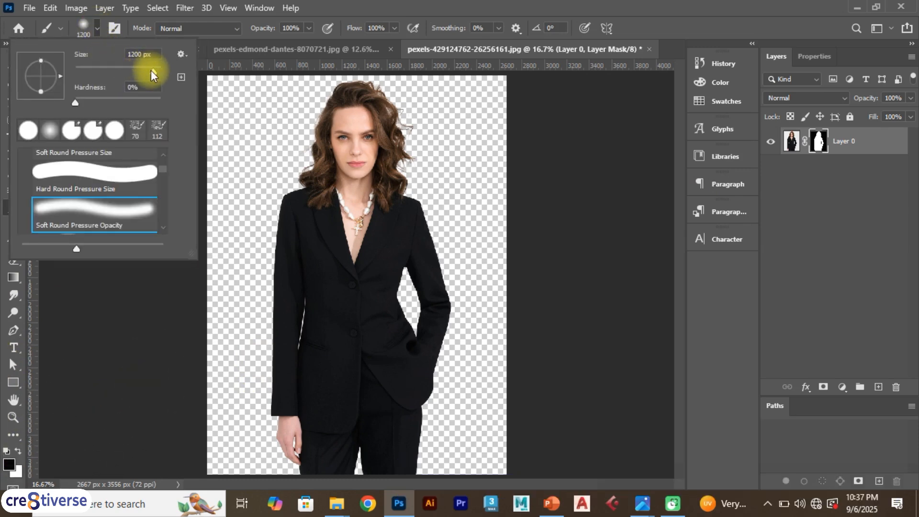
# Try painting black over the woman's chest on the layer mask with the 1200 px soft brush, and undo it
pyautogui.click(379, 231)
pyautogui.moveTo(364, 225); pyautogui.dragTo(460, 247)
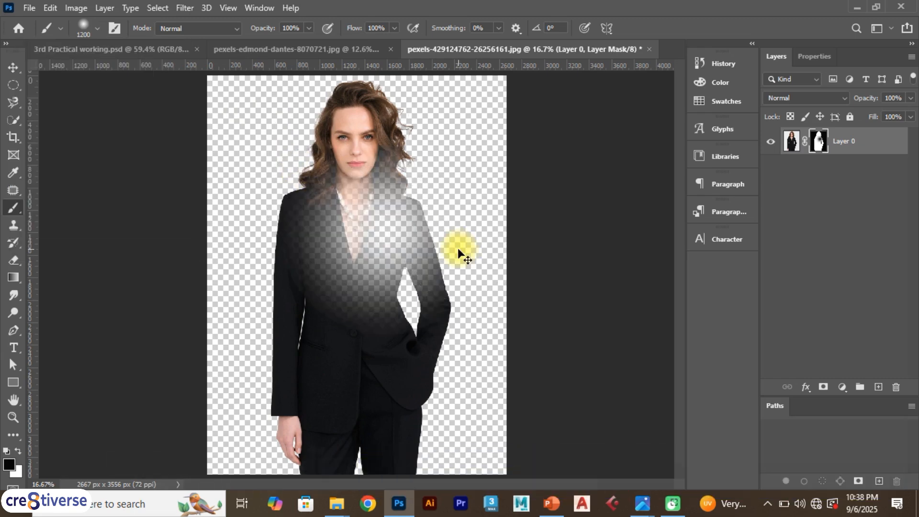
pyautogui.hotkey('ctrl', 'z')
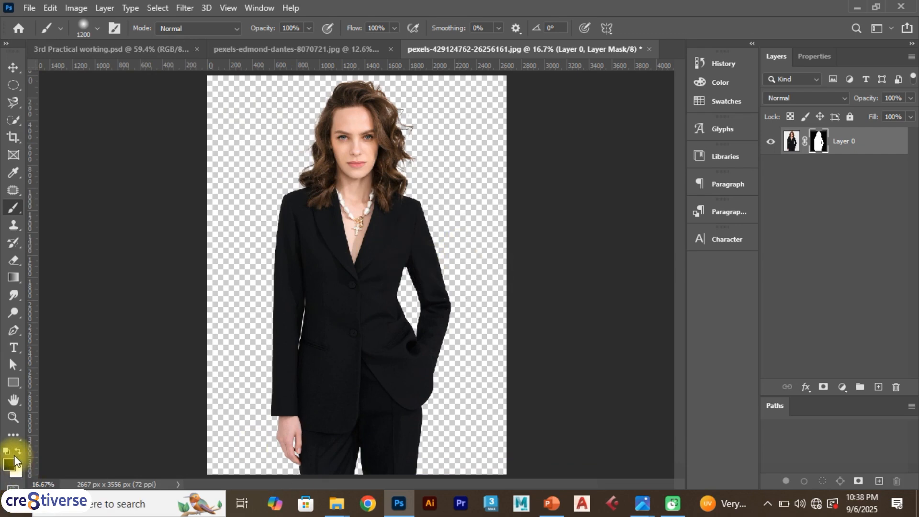
# Try painting black over the lower body on the layer mask and white over the whole image, and undo the strokes
pyautogui.moveTo(189, 377)
pyautogui.mouseDown()
pyautogui.moveTo(388, 355)
pyautogui.moveTo(442, 366)
pyautogui.moveTo(364, 407)
pyautogui.moveTo(406, 432)
pyautogui.moveTo(240, 434)
pyautogui.moveTo(353, 464)
pyautogui.mouseUp()
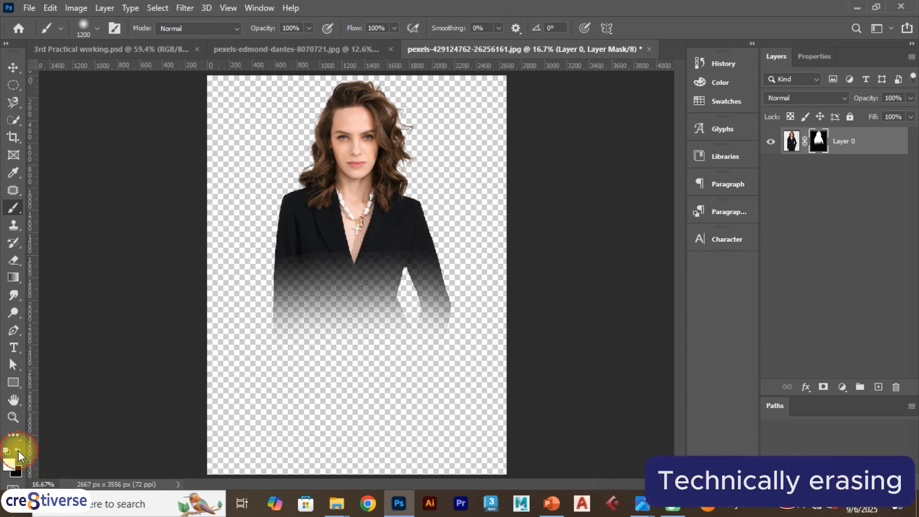
pyautogui.moveTo(350, 407)
pyautogui.mouseDown()
pyautogui.moveTo(435, 352)
pyautogui.moveTo(407, 339)
pyautogui.moveTo(418, 299)
pyautogui.moveTo(250, 285)
pyautogui.moveTo(322, 293)
pyautogui.moveTo(321, 140)
pyautogui.moveTo(249, 182)
pyautogui.moveTo(274, 123)
pyautogui.moveTo(216, 76)
pyautogui.moveTo(386, 102)
pyautogui.moveTo(497, 144)
pyautogui.moveTo(456, 149)
pyautogui.moveTo(482, 232)
pyautogui.moveTo(449, 182)
pyautogui.moveTo(108, 366)
pyautogui.moveTo(197, 421)
pyautogui.moveTo(221, 420)
pyautogui.moveTo(234, 441)
pyautogui.moveTo(610, 467)
pyautogui.moveTo(489, 308)
pyautogui.moveTo(332, 366)
pyautogui.moveTo(278, 348)
pyautogui.moveTo(444, 350)
pyautogui.moveTo(526, 237)
pyautogui.moveTo(148, 252)
pyautogui.moveTo(148, 118)
pyautogui.moveTo(534, 112)
pyautogui.moveTo(474, 388)
pyautogui.moveTo(492, 420)
pyautogui.moveTo(438, 456)
pyautogui.moveTo(204, 434)
pyautogui.moveTo(231, 450)
pyautogui.moveTo(151, 279)
pyautogui.moveTo(215, 111)
pyautogui.moveTo(258, 350)
pyautogui.mouseUp()
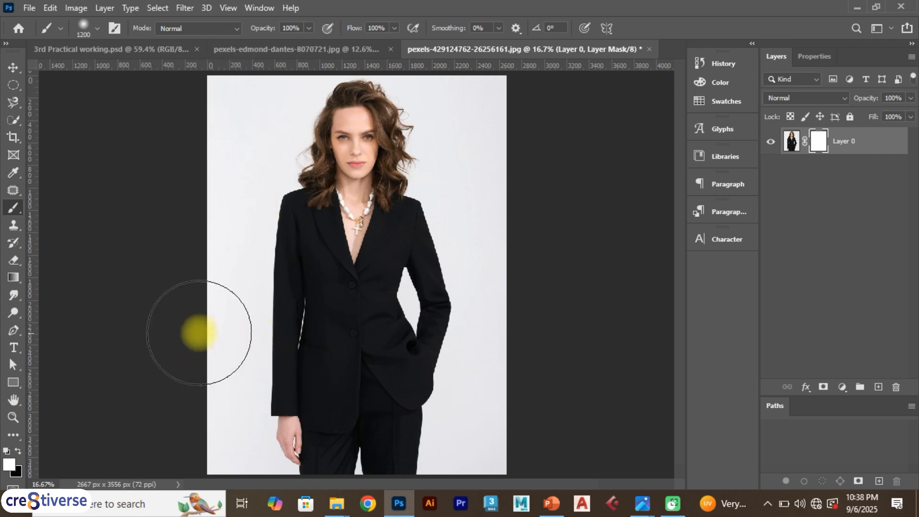
pyautogui.hotkey('ctrl', 'z')
pyautogui.hotkey('ctrl', 'z')
pyautogui.hotkey('ctrl', 'z')
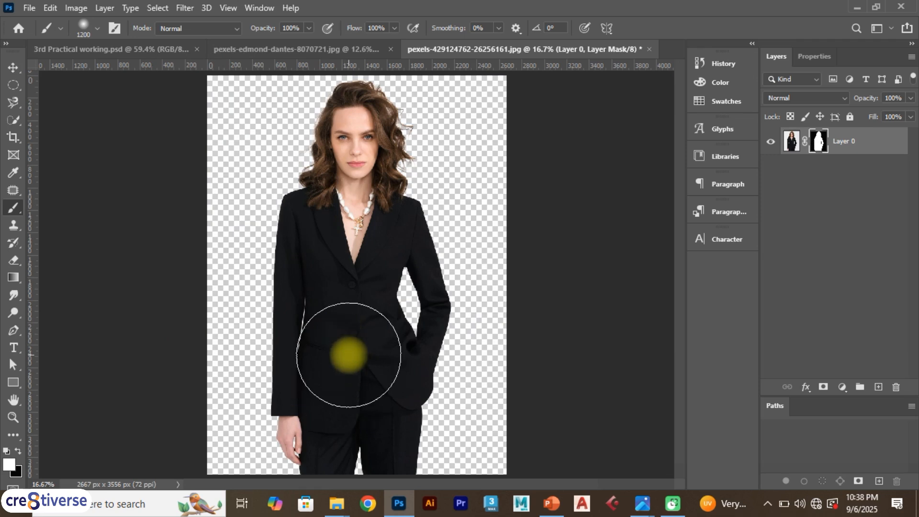
# Try fading the bottom of the trousers on the mask with the black soft brush at 100% opacity, and undo it
pyautogui.scroll(2, 346, 353)
pyautogui.scroll(1, 349, 355)
pyautogui.moveTo(354, 376); pyautogui.dragTo(351, 223)
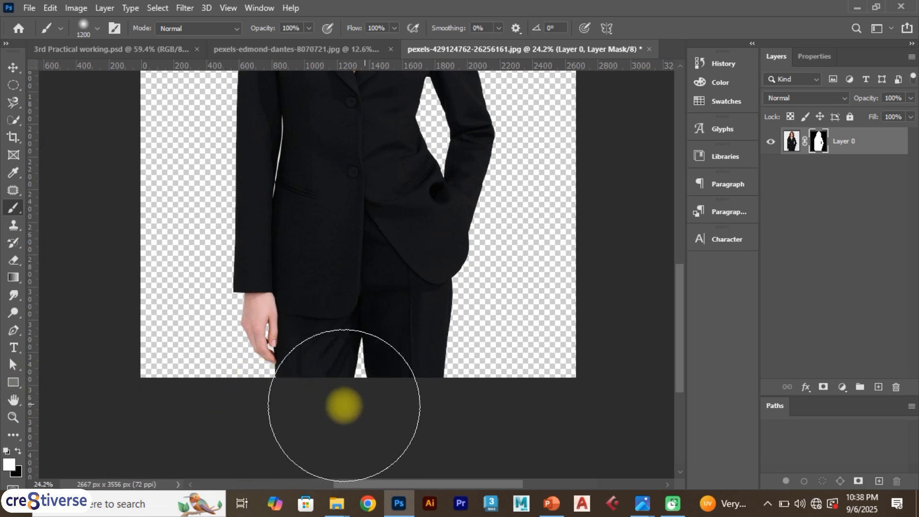
pyautogui.scroll(-1, 446, 397)
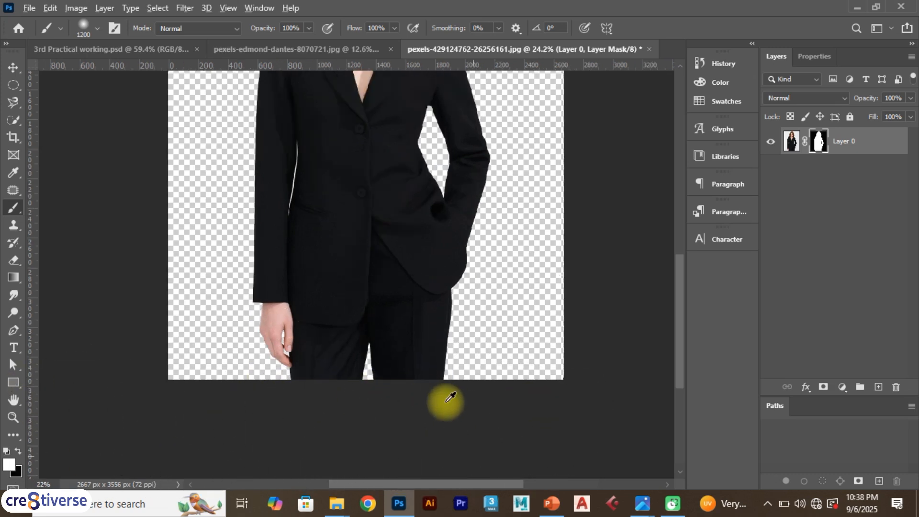
pyautogui.scroll(-1, 384, 386)
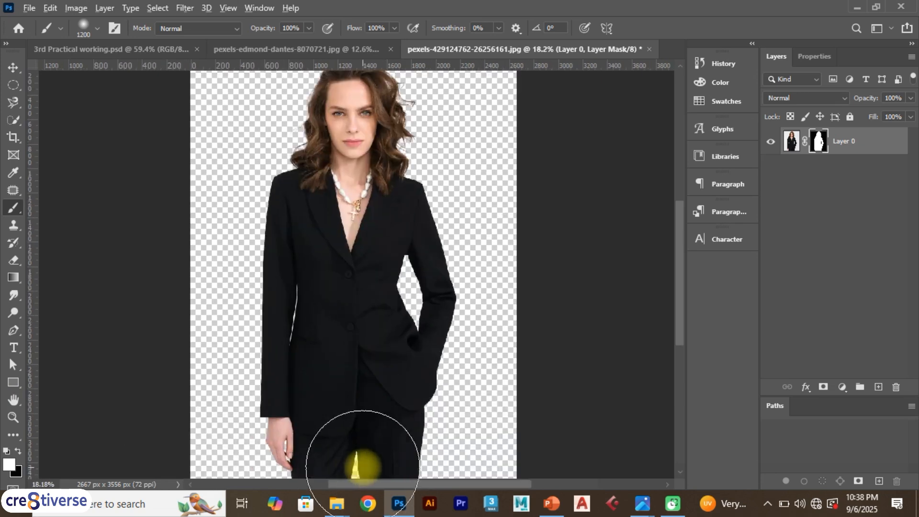
pyautogui.scroll(1, 352, 417)
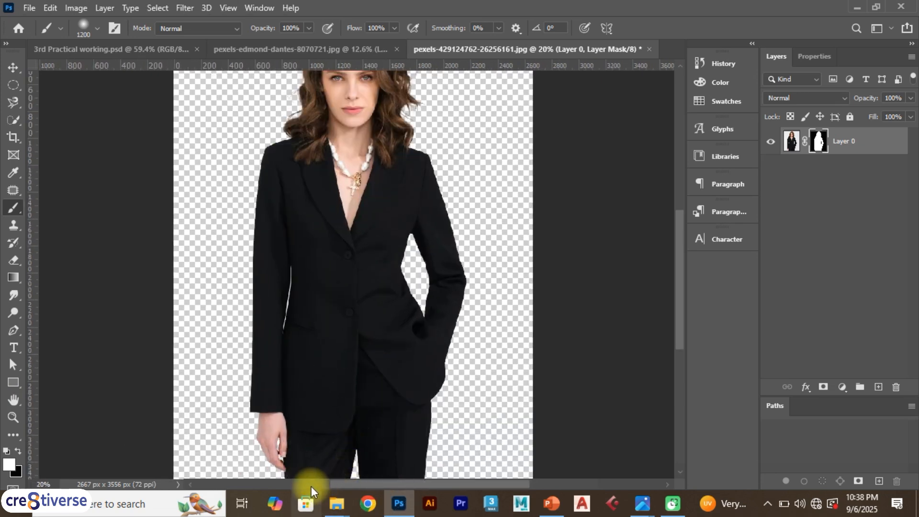
pyautogui.scroll(2, 342, 430)
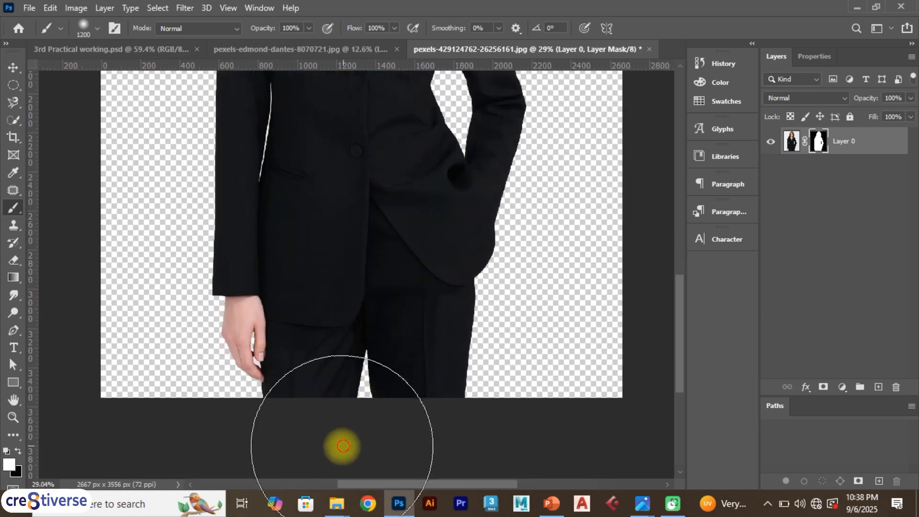
pyautogui.click(328, 448)
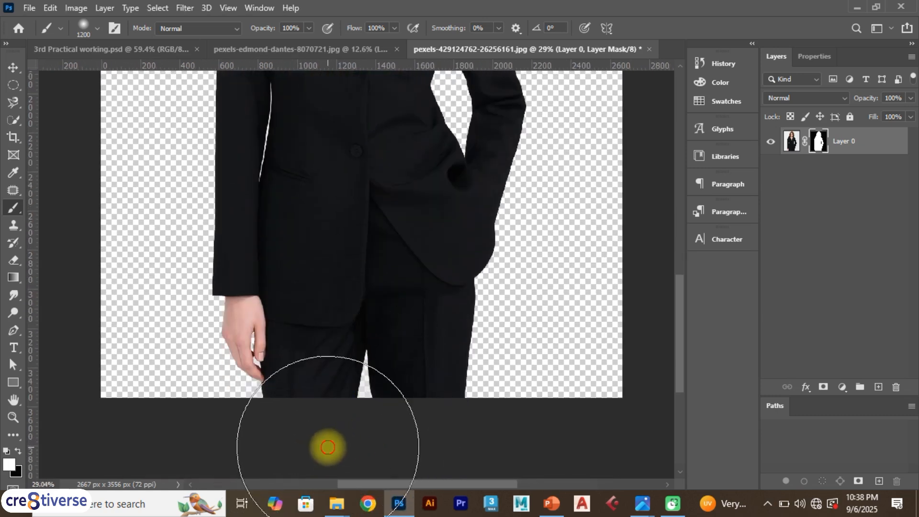
pyautogui.click(18, 451)
pyautogui.click(254, 434)
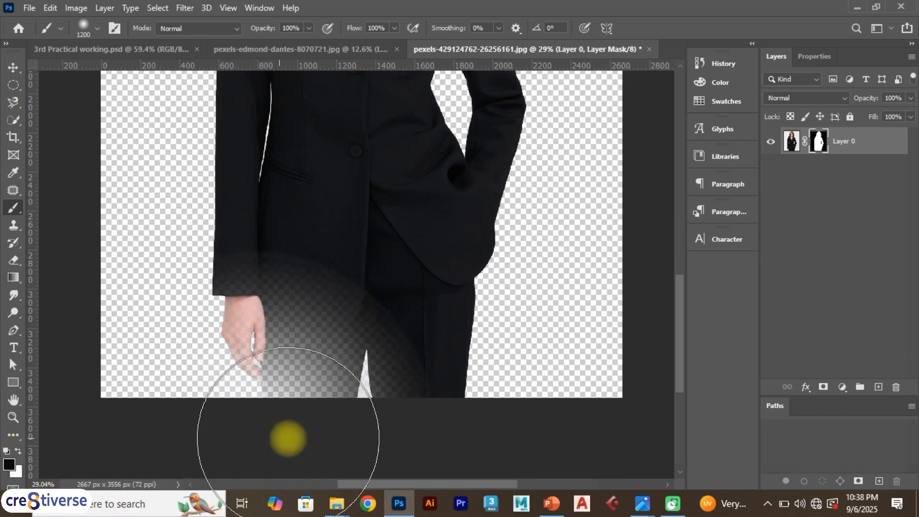
pyautogui.hotkey('ctrl', 'z')
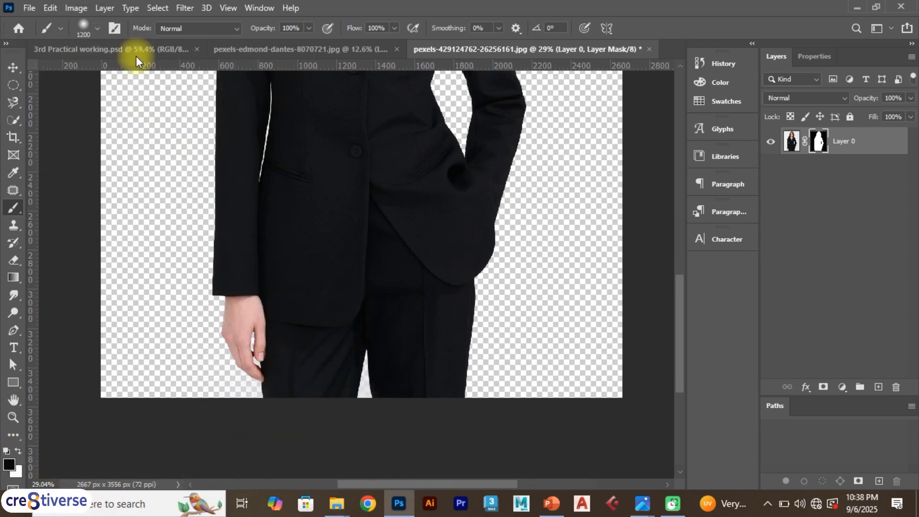
# Set the brush opacity to 47%, try fading the bottom of the trousers on the mask, and undo the stroke
pyautogui.moveTo(309, 27); pyautogui.dragTo(277, 57)
pyautogui.click(302, 401)
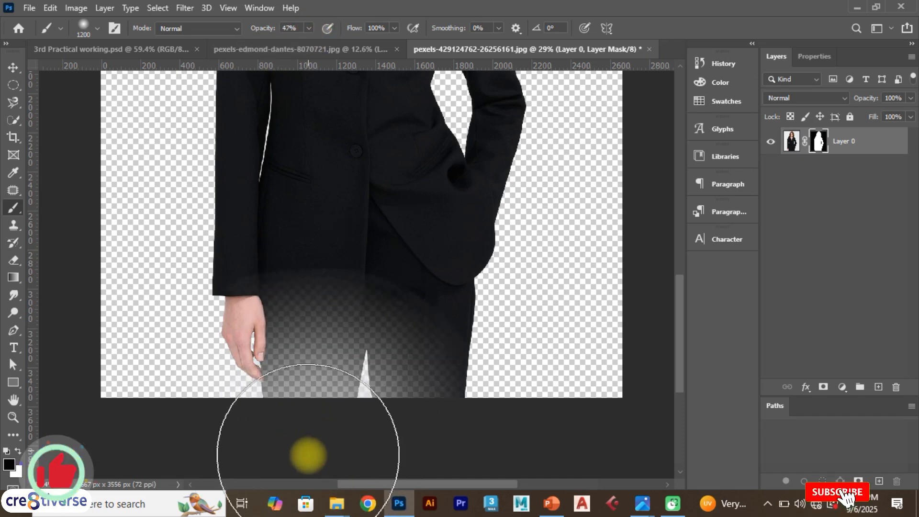
pyautogui.hotkey('ctrl', 'z')
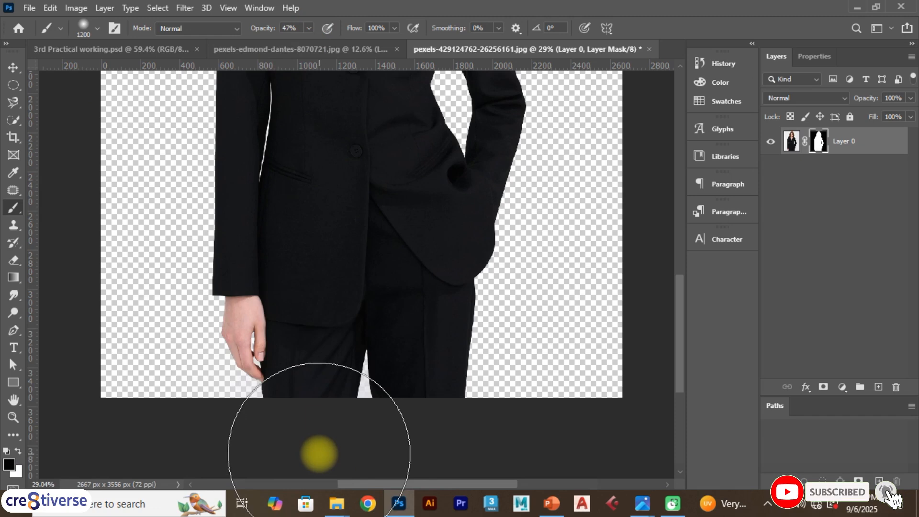
# Set the brush opacity to 11% and paint black over the trousers and jacket hem on the layer mask to fade them gradually
pyautogui.press('1')
pyautogui.press('1')
pyautogui.click(298, 416)
pyautogui.moveTo(298, 416)
pyautogui.mouseDown()
pyautogui.moveTo(219, 372)
pyautogui.moveTo(451, 386)
pyautogui.moveTo(499, 371)
pyautogui.moveTo(557, 374)
pyautogui.mouseUp()
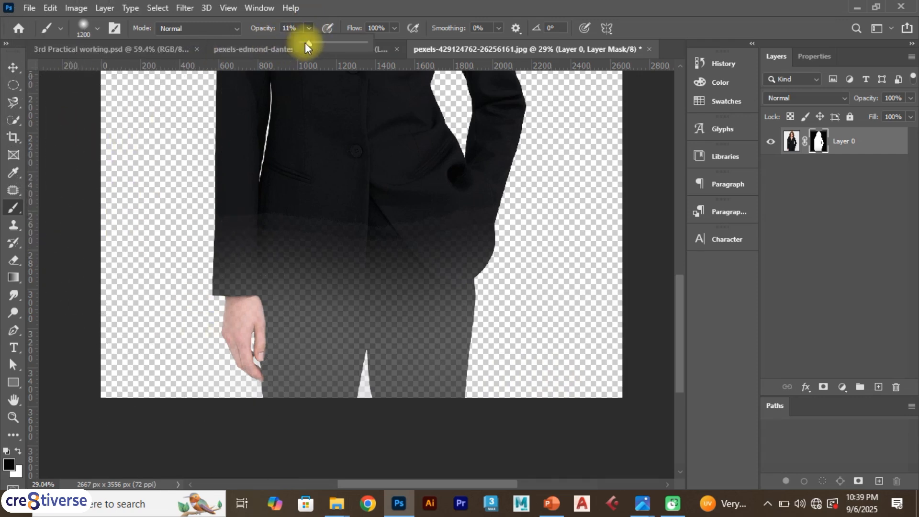
# Raise the brush opacity to 21%, then 31%, while painting black over the hand, trousers and jacket hem on the mask
pyautogui.moveTo(360, 53); pyautogui.dragTo(370, 54)
pyautogui.moveTo(407, 349)
pyautogui.mouseDown()
pyautogui.moveTo(436, 401)
pyautogui.moveTo(456, 409)
pyautogui.moveTo(439, 441)
pyautogui.moveTo(322, 452)
pyautogui.moveTo(339, 468)
pyautogui.moveTo(266, 457)
pyautogui.moveTo(221, 437)
pyautogui.moveTo(273, 455)
pyautogui.moveTo(359, 462)
pyautogui.moveTo(433, 442)
pyautogui.moveTo(485, 405)
pyautogui.moveTo(325, 450)
pyautogui.moveTo(224, 416)
pyautogui.moveTo(242, 428)
pyautogui.moveTo(346, 439)
pyautogui.moveTo(397, 303)
pyautogui.moveTo(446, 389)
pyautogui.moveTo(487, 407)
pyautogui.moveTo(505, 401)
pyautogui.moveTo(243, 442)
pyautogui.mouseUp()
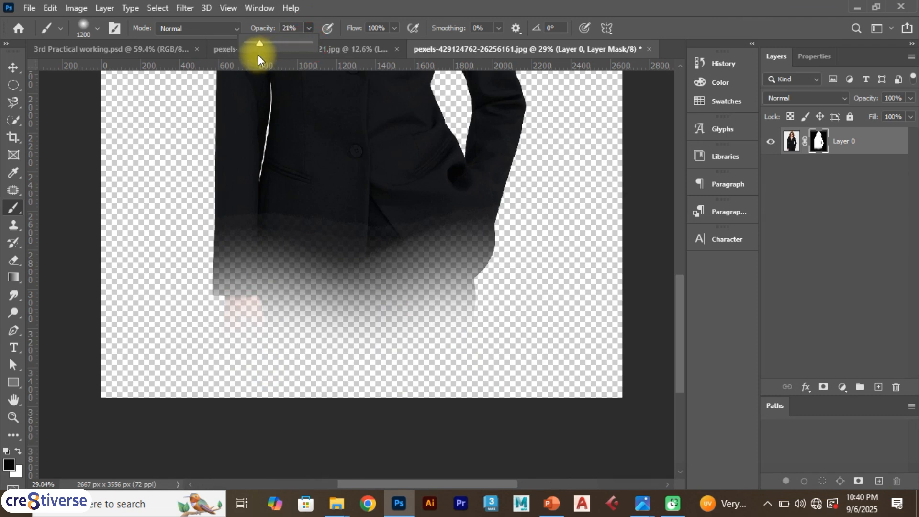
pyautogui.moveTo(271, 336)
pyautogui.mouseDown()
pyautogui.moveTo(243, 342)
pyautogui.moveTo(389, 363)
pyautogui.mouseUp()
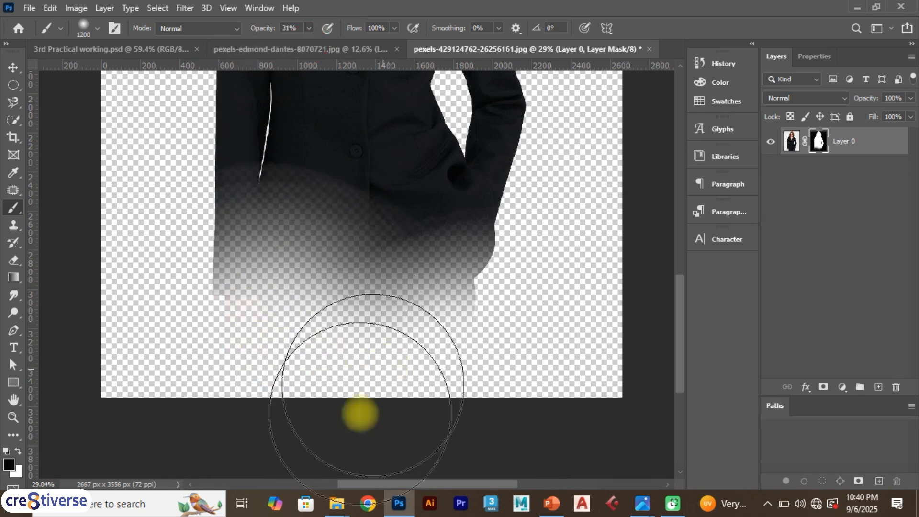
pyautogui.hotkey('ctrl', '0')
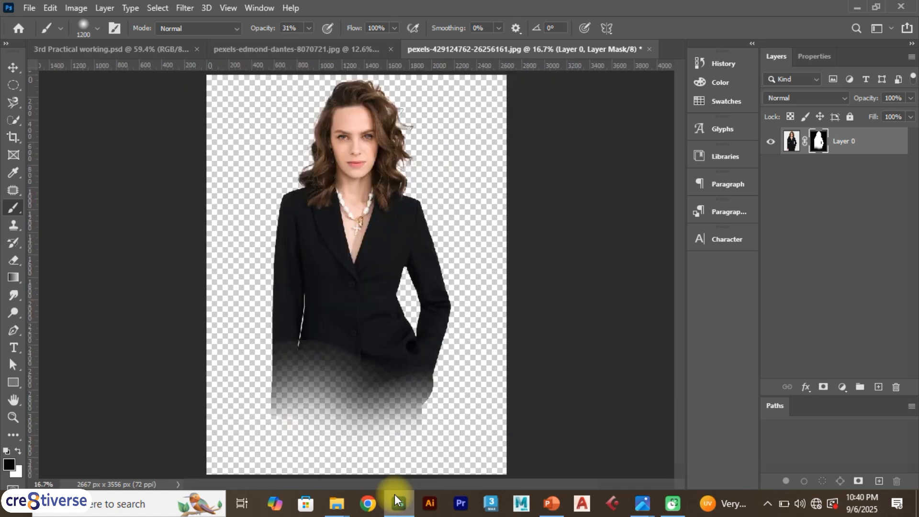
# Blend the fade along the lower jacket with more black soft-brush strokes on the mask at 31% opacity
pyautogui.click(244, 429)
pyautogui.click(243, 433)
pyautogui.click(245, 437)
pyautogui.moveTo(422, 454)
pyautogui.mouseDown()
pyautogui.moveTo(435, 448)
pyautogui.moveTo(380, 330)
pyautogui.moveTo(394, 368)
pyautogui.mouseUp()
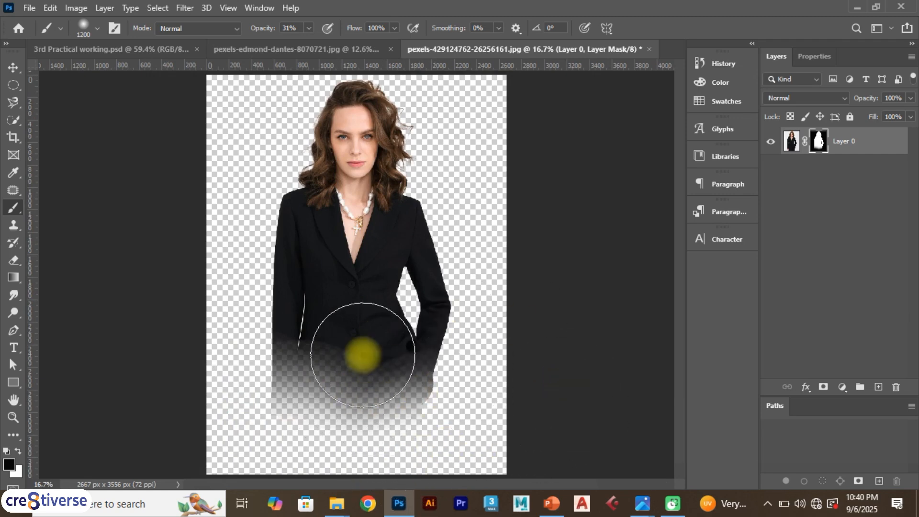
pyautogui.moveTo(411, 421); pyautogui.dragTo(160, 406)
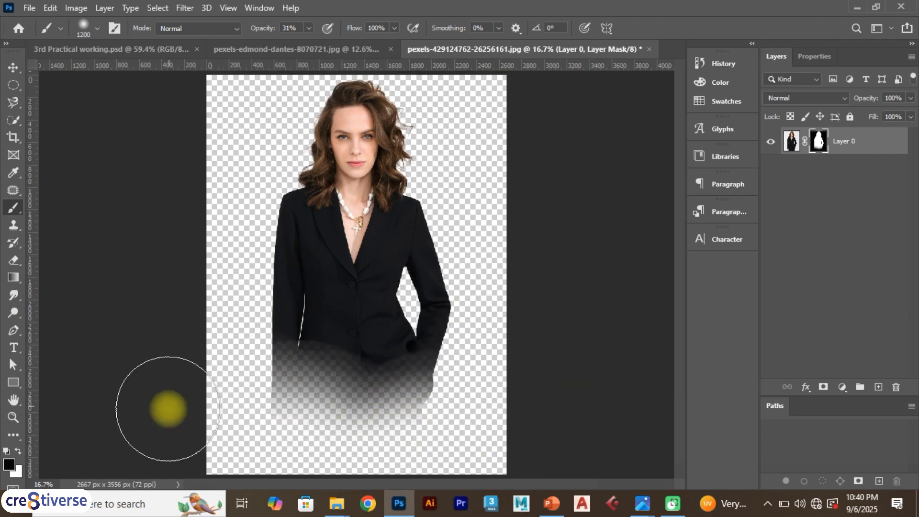
# Swap the foreground colour to white and paint over the faded hand and lower jacket on the mask at 31% opacity
pyautogui.click(16, 452)
pyautogui.click(356, 357)
pyautogui.moveTo(311, 361)
pyautogui.mouseDown()
pyautogui.moveTo(311, 393)
pyautogui.moveTo(317, 360)
pyautogui.moveTo(332, 401)
pyautogui.moveTo(340, 363)
pyautogui.moveTo(373, 371)
pyautogui.mouseUp()
pyautogui.click(4, 452)
pyautogui.moveTo(287, 369); pyautogui.dragTo(347, 358)
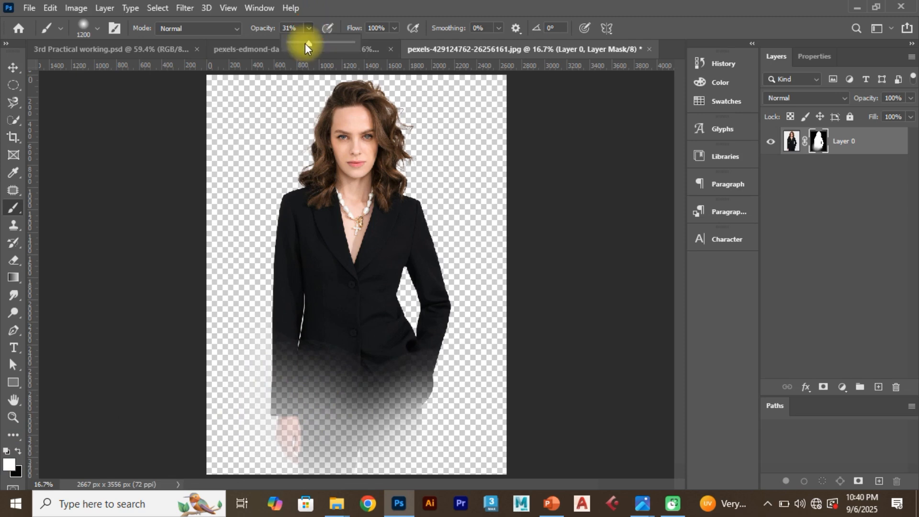
# Set the brush opacity to 100% and paint white over the entire layer mask to restore the full portrait and its background
pyautogui.moveTo(365, 322)
pyautogui.mouseDown()
pyautogui.moveTo(340, 370)
pyautogui.moveTo(331, 327)
pyautogui.moveTo(305, 401)
pyautogui.moveTo(299, 388)
pyautogui.moveTo(309, 384)
pyautogui.moveTo(320, 425)
pyautogui.moveTo(358, 411)
pyautogui.moveTo(381, 362)
pyautogui.moveTo(390, 377)
pyautogui.moveTo(392, 439)
pyautogui.moveTo(398, 415)
pyautogui.moveTo(473, 439)
pyautogui.moveTo(301, 455)
pyautogui.moveTo(325, 436)
pyautogui.moveTo(247, 260)
pyautogui.moveTo(259, 203)
pyautogui.moveTo(262, 16)
pyautogui.moveTo(223, 114)
pyautogui.moveTo(132, 96)
pyautogui.moveTo(346, 144)
pyautogui.moveTo(374, 90)
pyautogui.moveTo(513, 113)
pyautogui.moveTo(478, 131)
pyautogui.moveTo(466, 188)
pyautogui.moveTo(519, 132)
pyautogui.moveTo(502, 199)
pyautogui.moveTo(540, 251)
pyautogui.moveTo(539, 332)
pyautogui.moveTo(395, 135)
pyautogui.mouseUp()
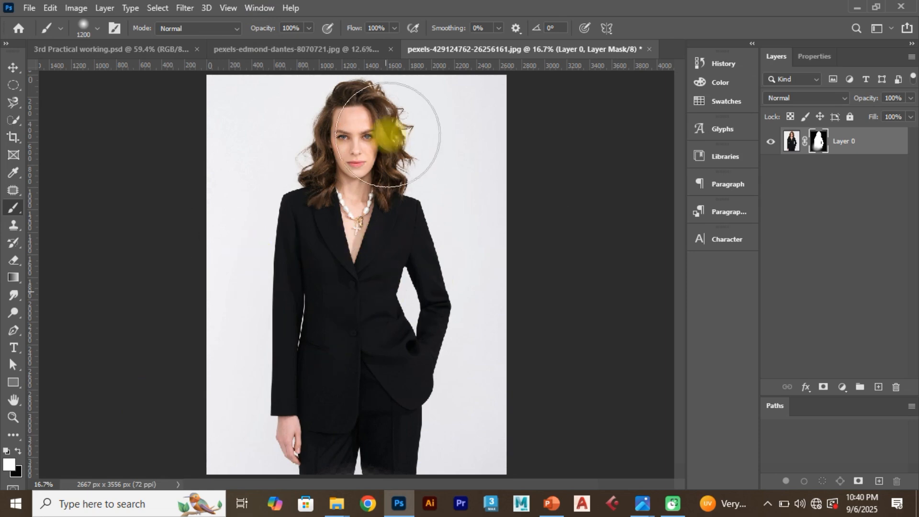
pyautogui.moveTo(194, 102); pyautogui.dragTo(226, 379)
pyautogui.moveTo(481, 438); pyautogui.dragTo(529, 263)
pyautogui.moveTo(397, 203)
pyautogui.mouseDown()
pyautogui.moveTo(311, 225)
pyautogui.moveTo(375, 232)
pyautogui.moveTo(331, 245)
pyautogui.mouseUp()
pyautogui.click(817, 139)
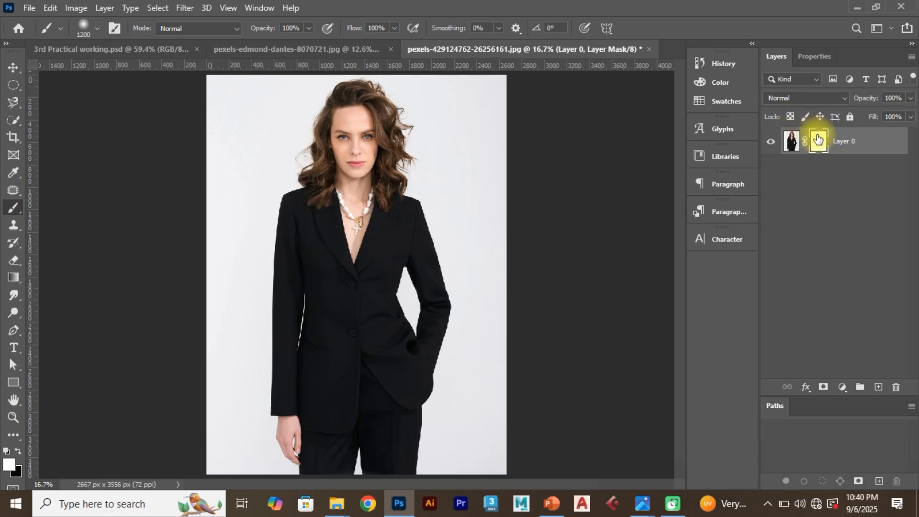
pyautogui.moveTo(342, 156)
pyautogui.mouseDown()
pyautogui.moveTo(323, 180)
pyautogui.moveTo(440, 210)
pyautogui.mouseUp()
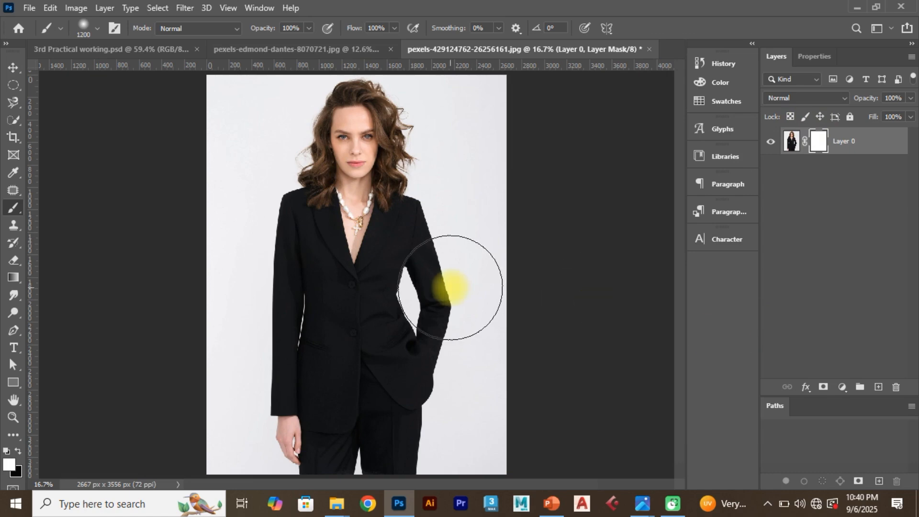